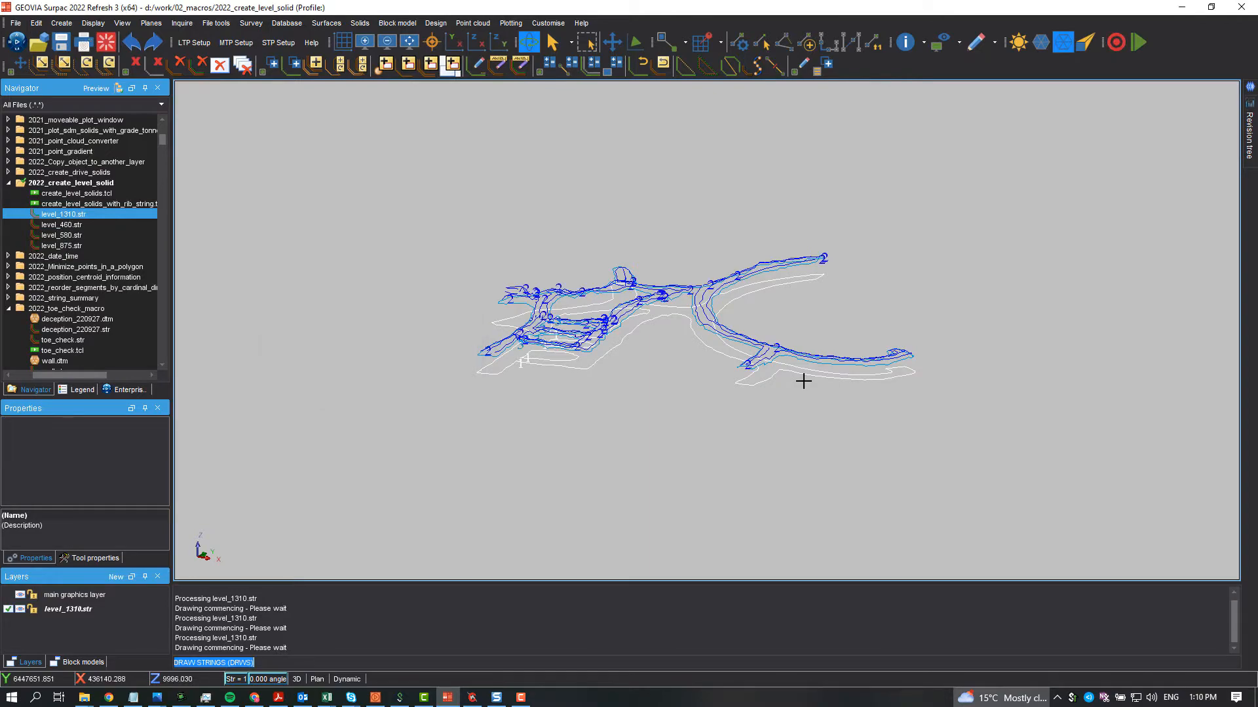
Run the create_level_solids_with_rib_string macro on level_1310 with floor string 1, backs string 3 and backs spot height string 2, saving as solid_1310
scroll(562, 345, up, 3)
drag(443, 424, 439, 420)
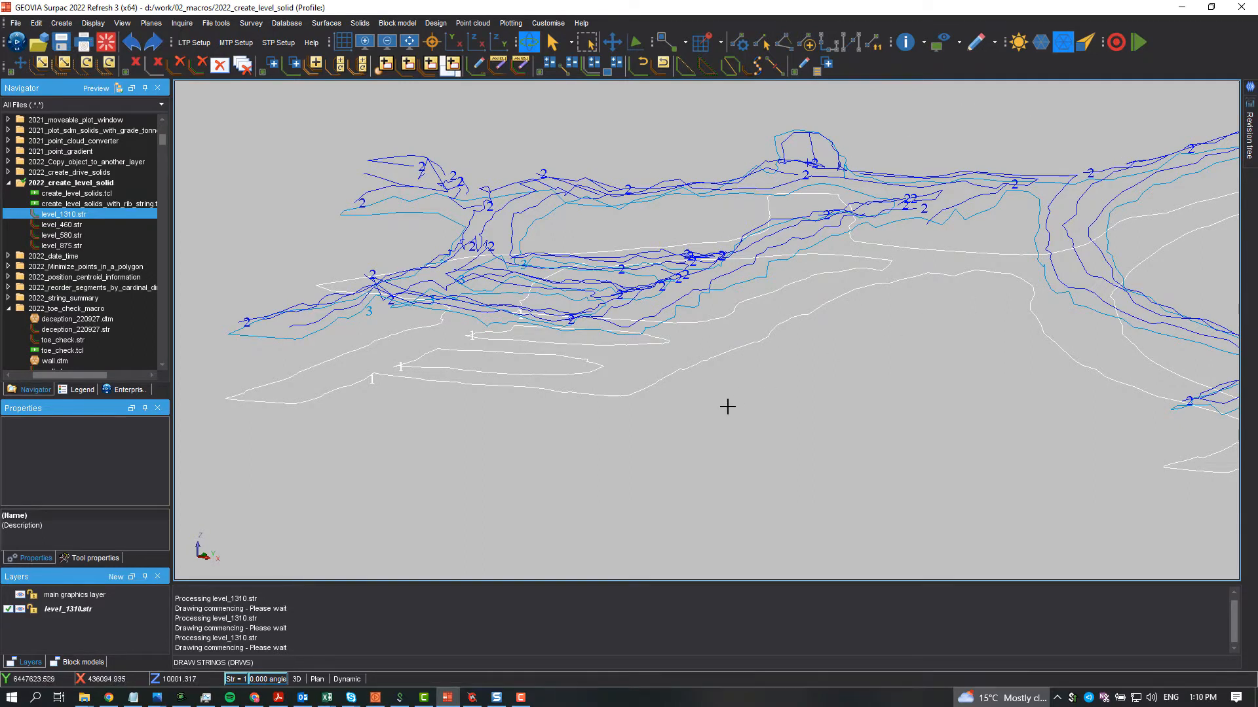
double_click(124, 207)
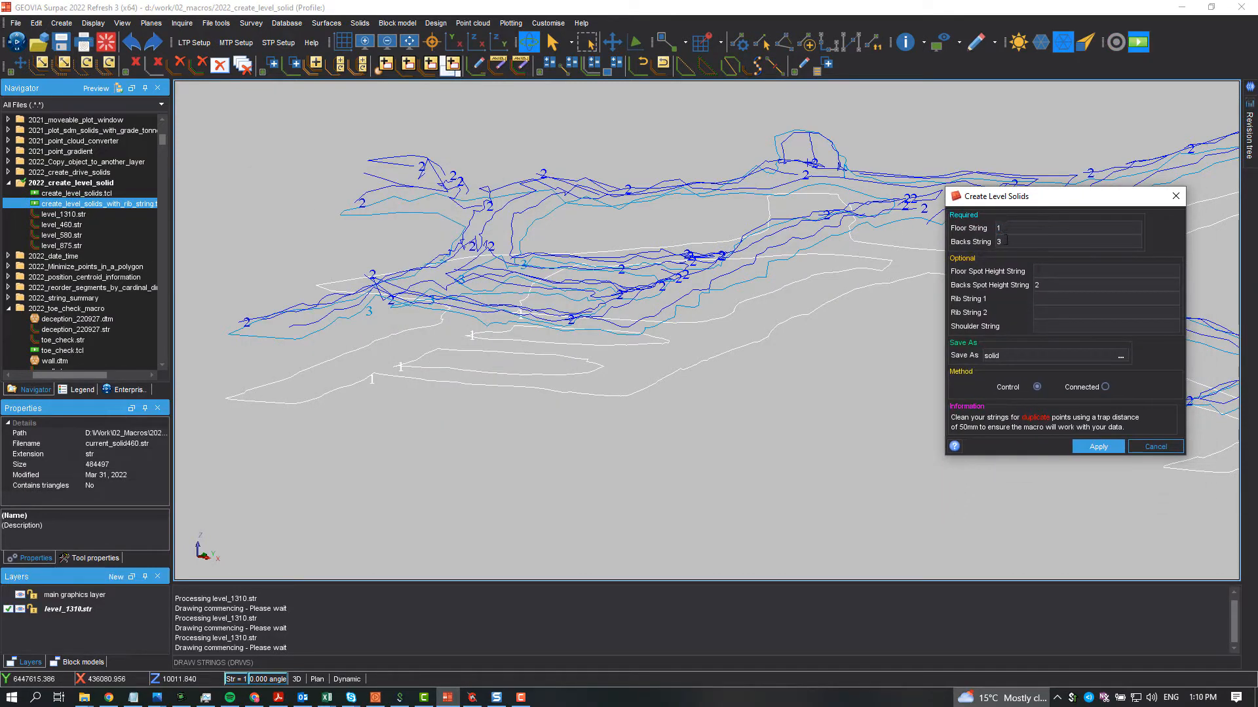
double_click(1049, 283)
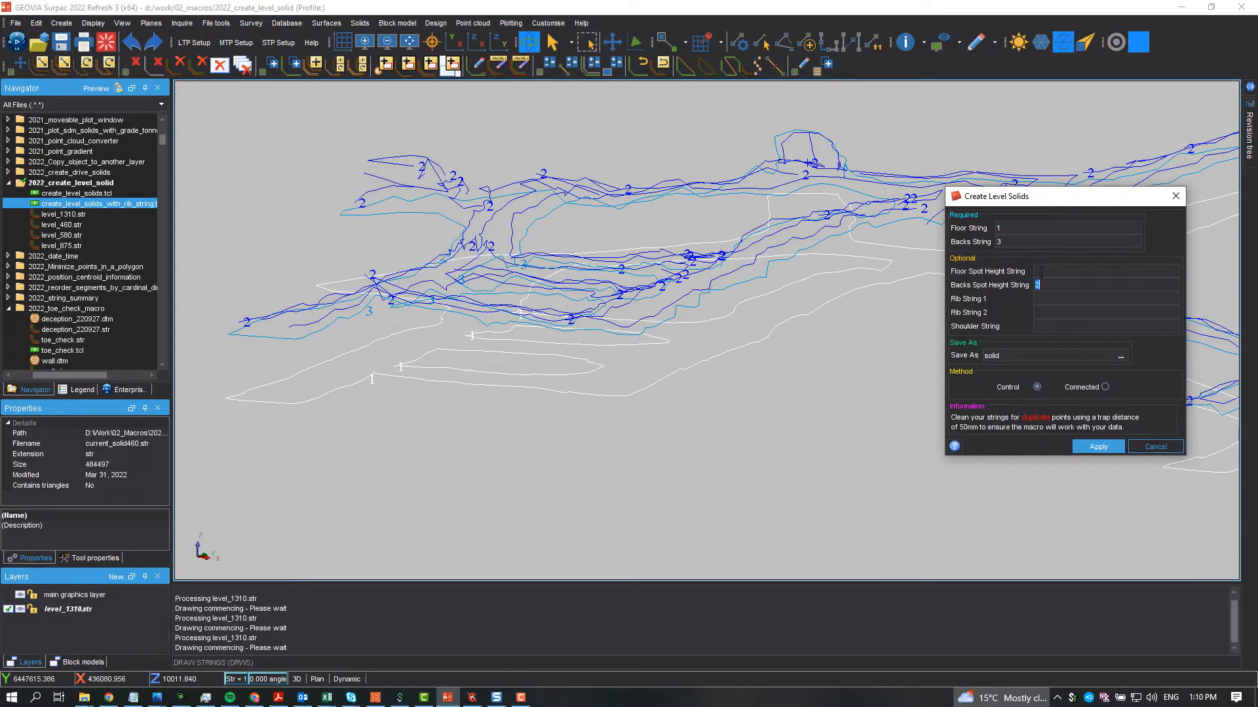
double_click(993, 355)
click(1007, 355)
click(1098, 446)
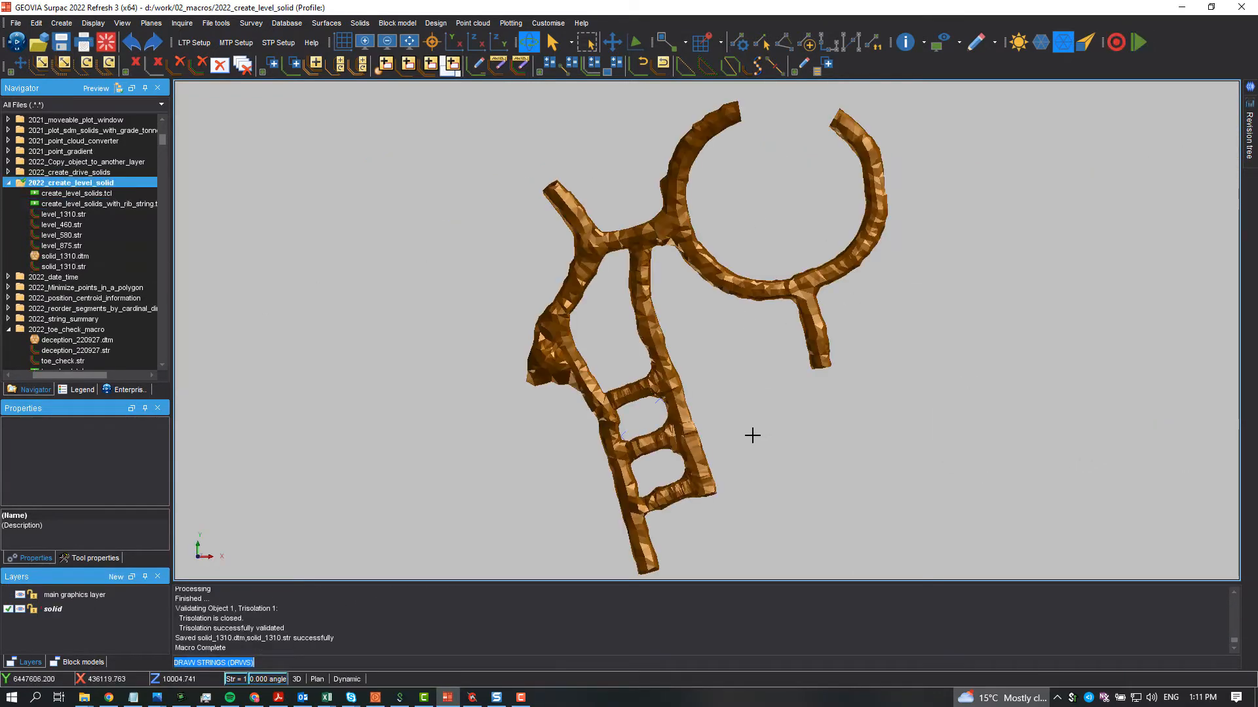
Clear the 1310 solid from graphics and load the level_460.str strings for checking their string numbers in 3D
middle_drag(834, 402, 760, 344)
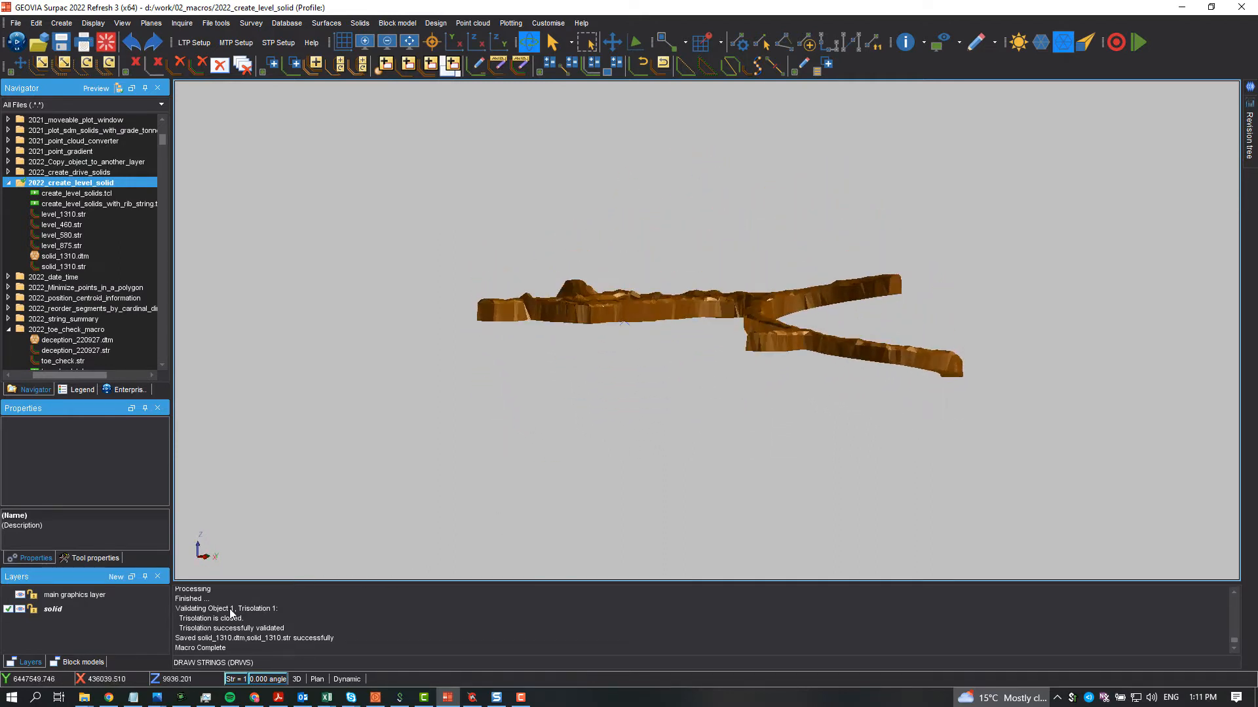
click(104, 44)
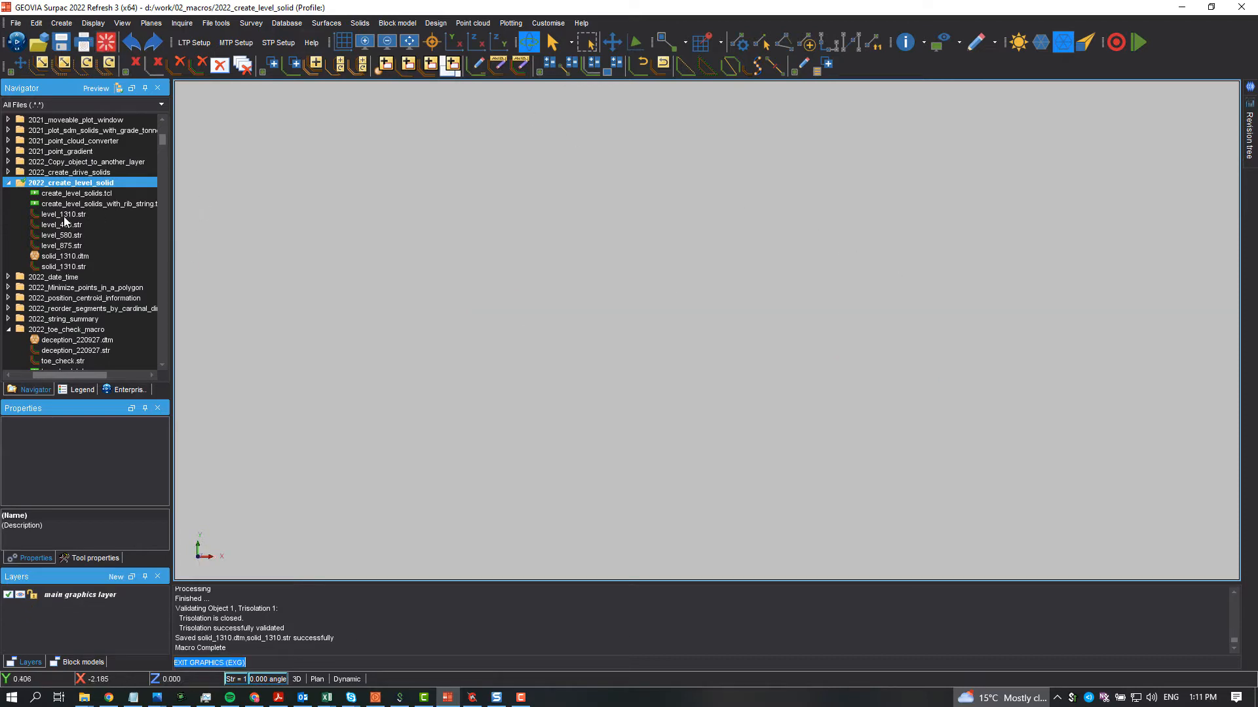
mouse_move(63, 224)
mouse_down()
mouse_move(196, 226)
mouse_move(595, 336)
mouse_up()
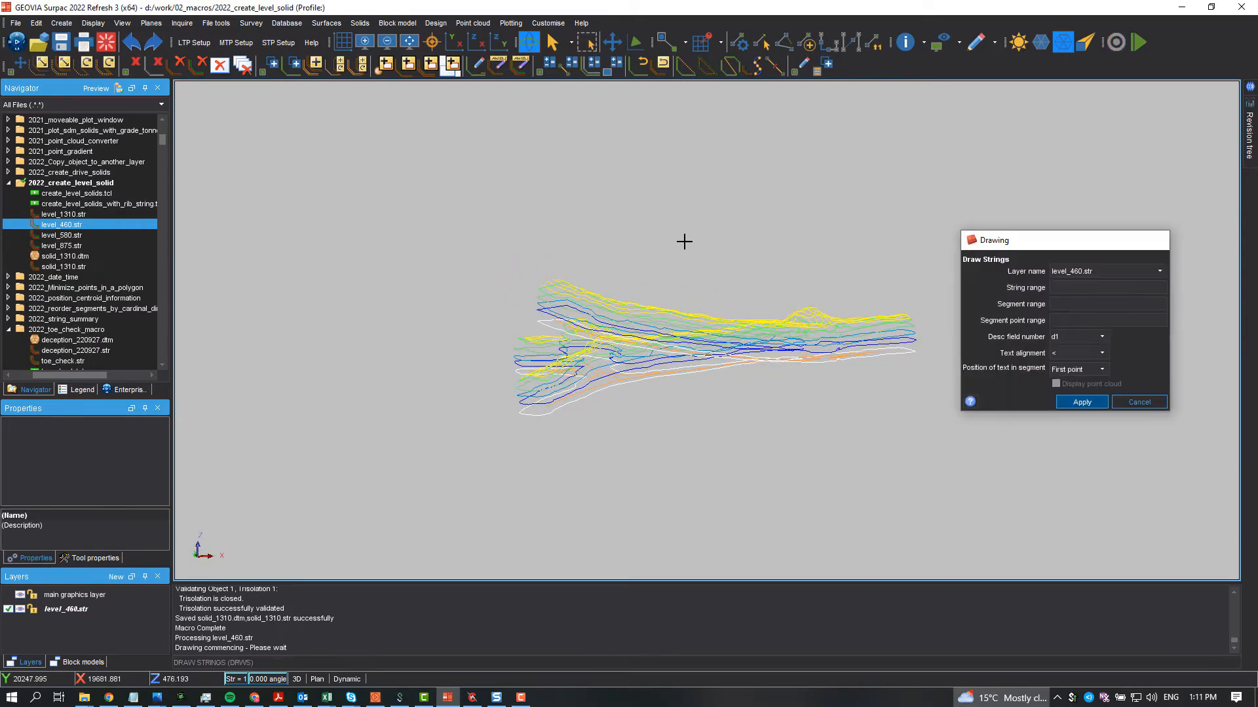
scroll(565, 401, up, 3)
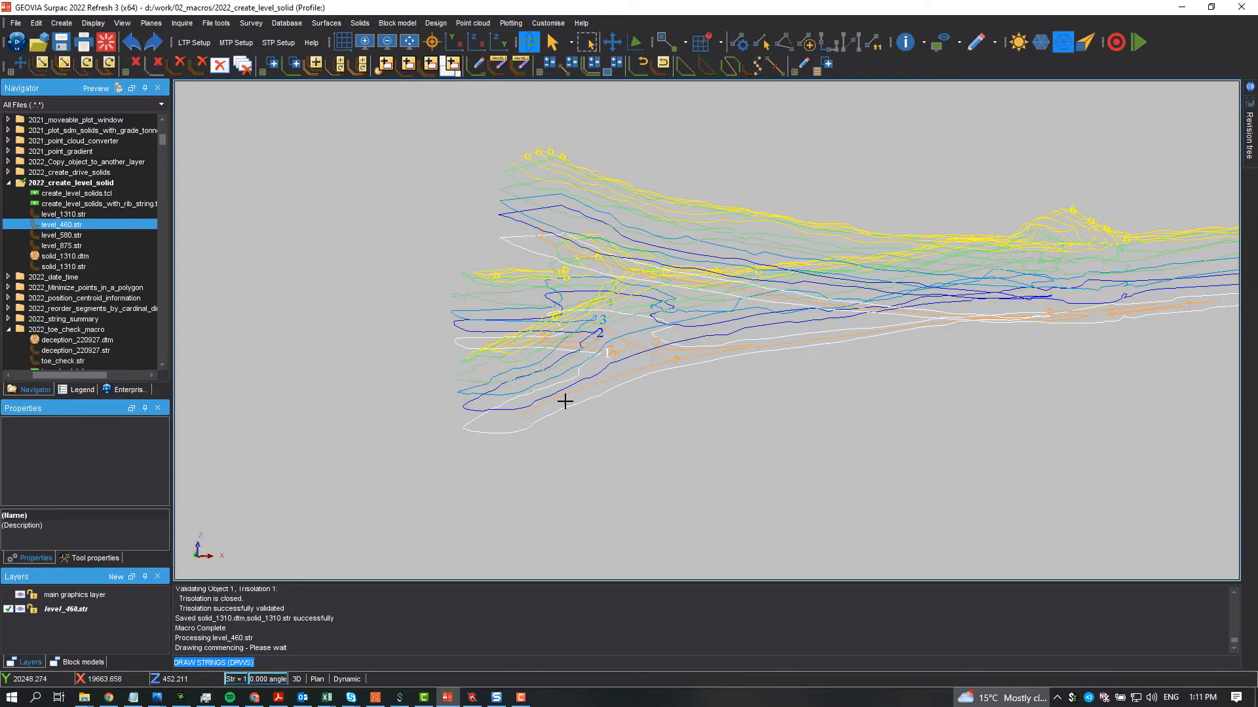
scroll(564, 400, up, 2)
drag(595, 404, 523, 399)
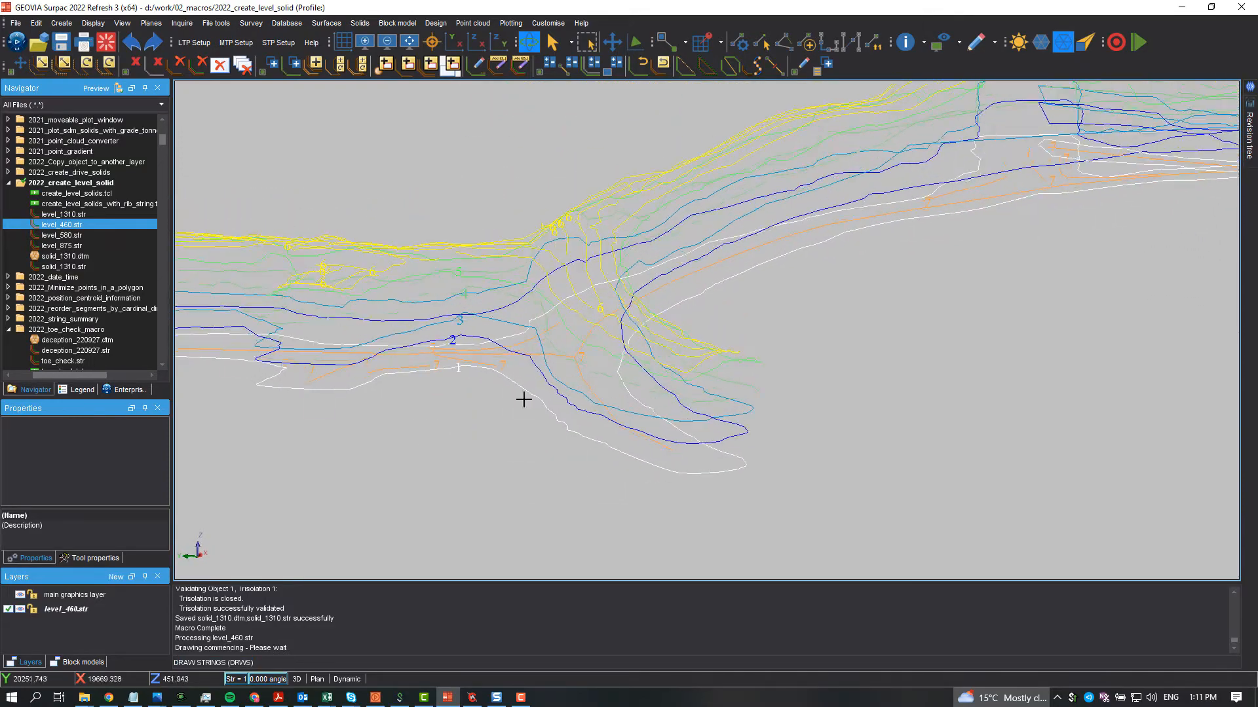
Run the create_level_solids_with_rib_string macro with floor string 1, backs 5, floor spot heights 7, backs spot heights 6, ribs 2 and 3, shoulder 4, saving as solid_460
double_click(77, 205)
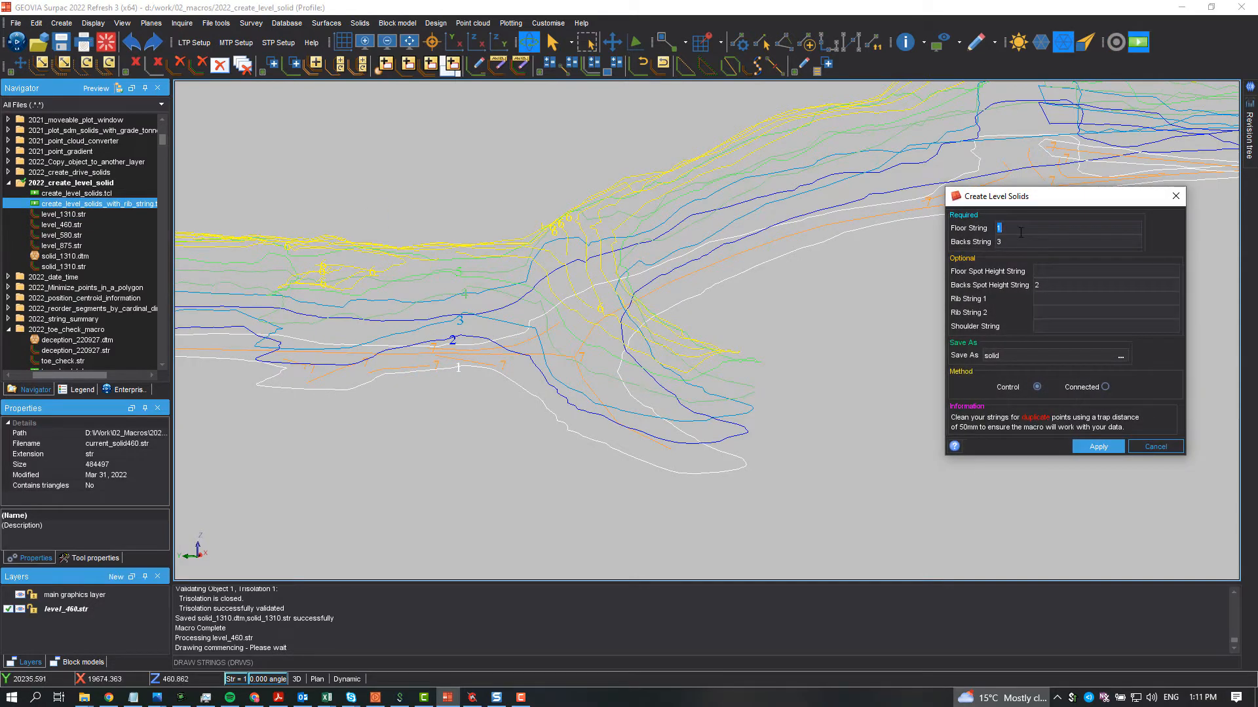
key(Tab)
text(5)
click(1053, 270)
text(7)
click(1055, 314)
click(1098, 446)
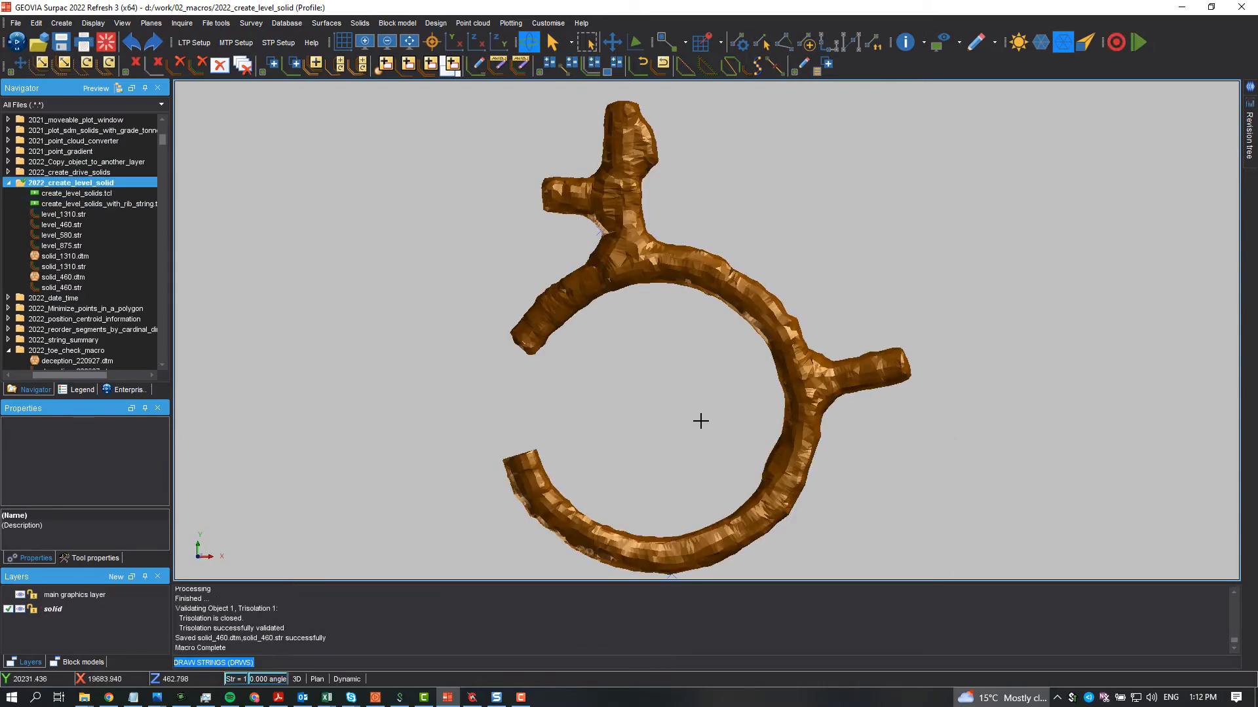
Draw the string lines over the 460 level solid and inspect how the solid follows them
mouse_move(699, 421)
mouse_down()
mouse_move(709, 378)
mouse_move(667, 341)
mouse_up()
scroll(667, 341, up, 2)
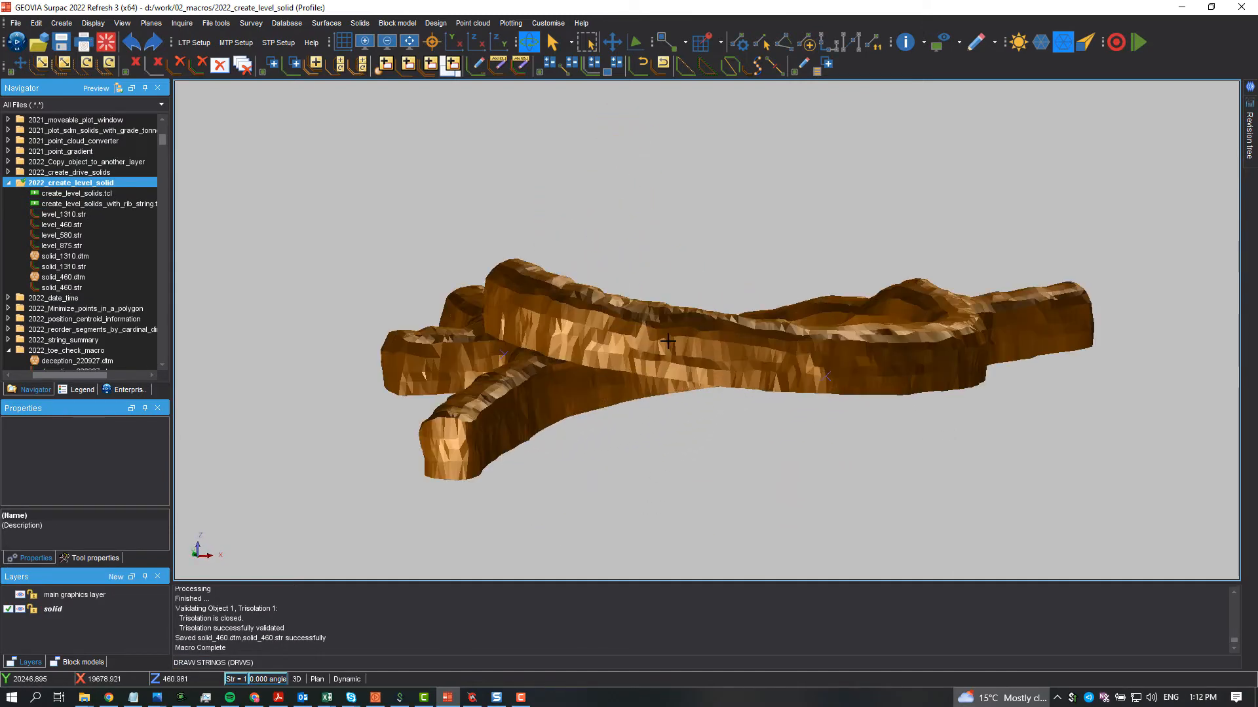
text(dl)
key(Return)
key(Return)
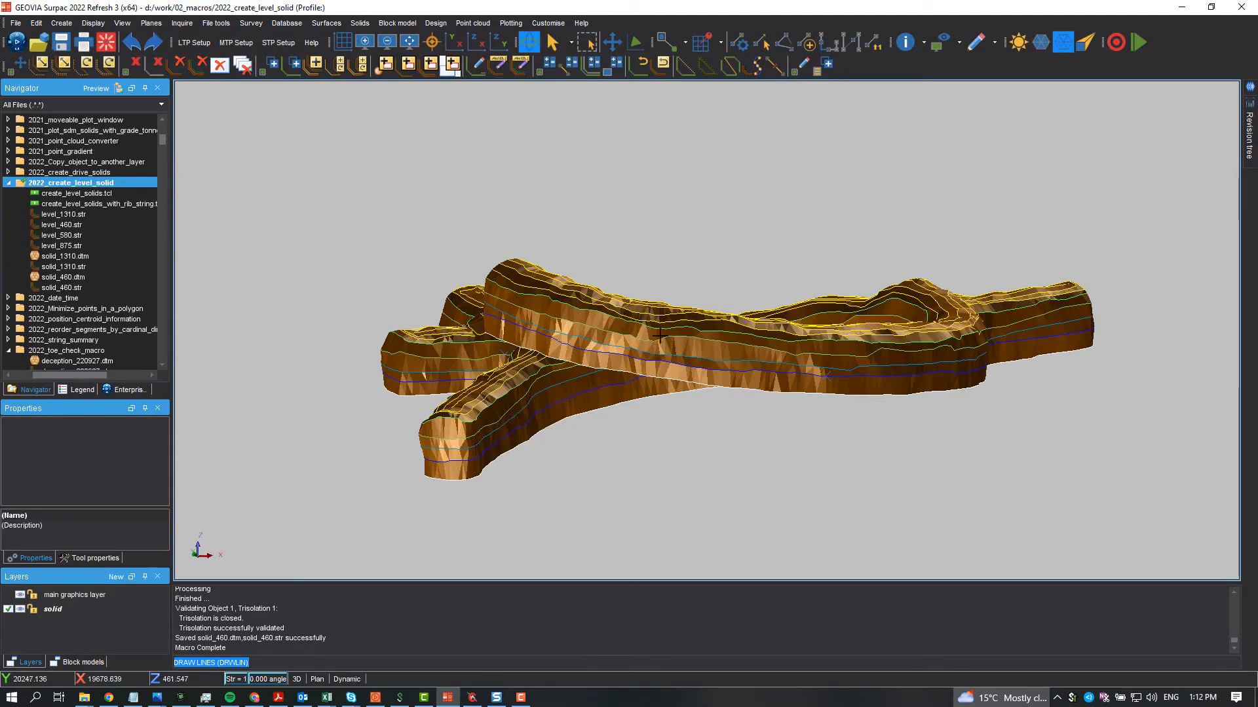
drag(633, 334, 681, 298)
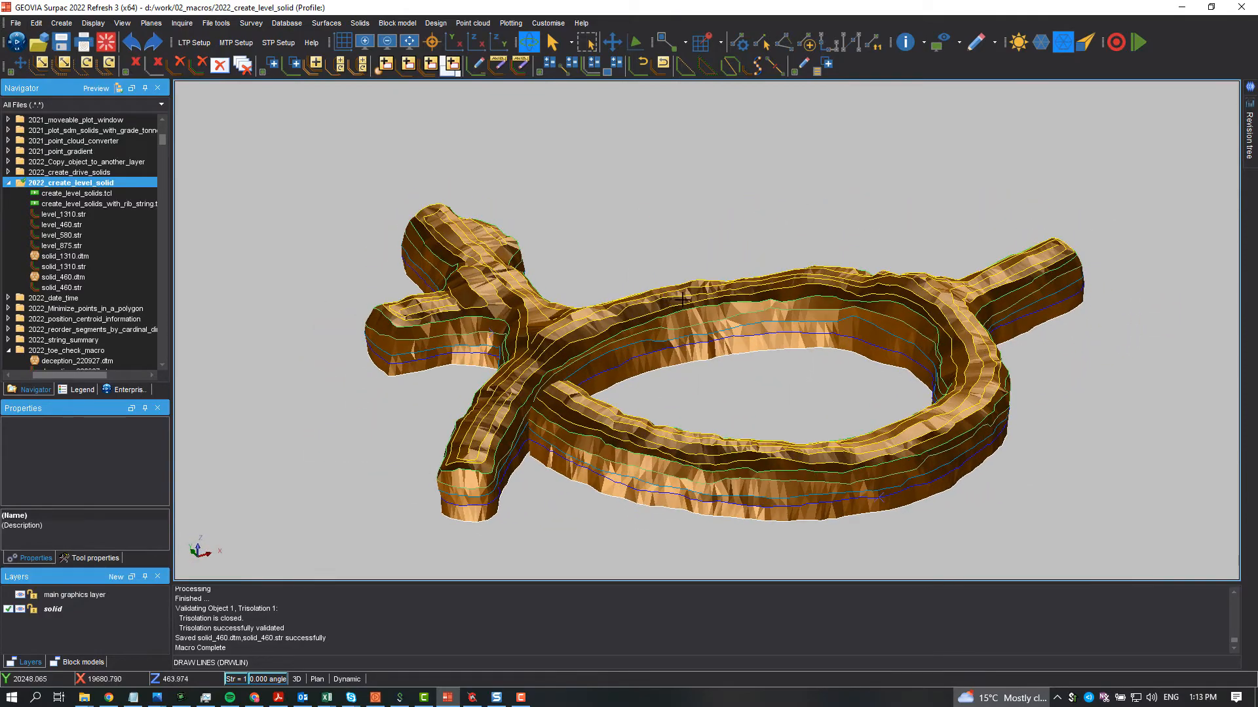
Clear the 460 solid from graphics and load the level_580.str strings for inspection in 3D
click(107, 41)
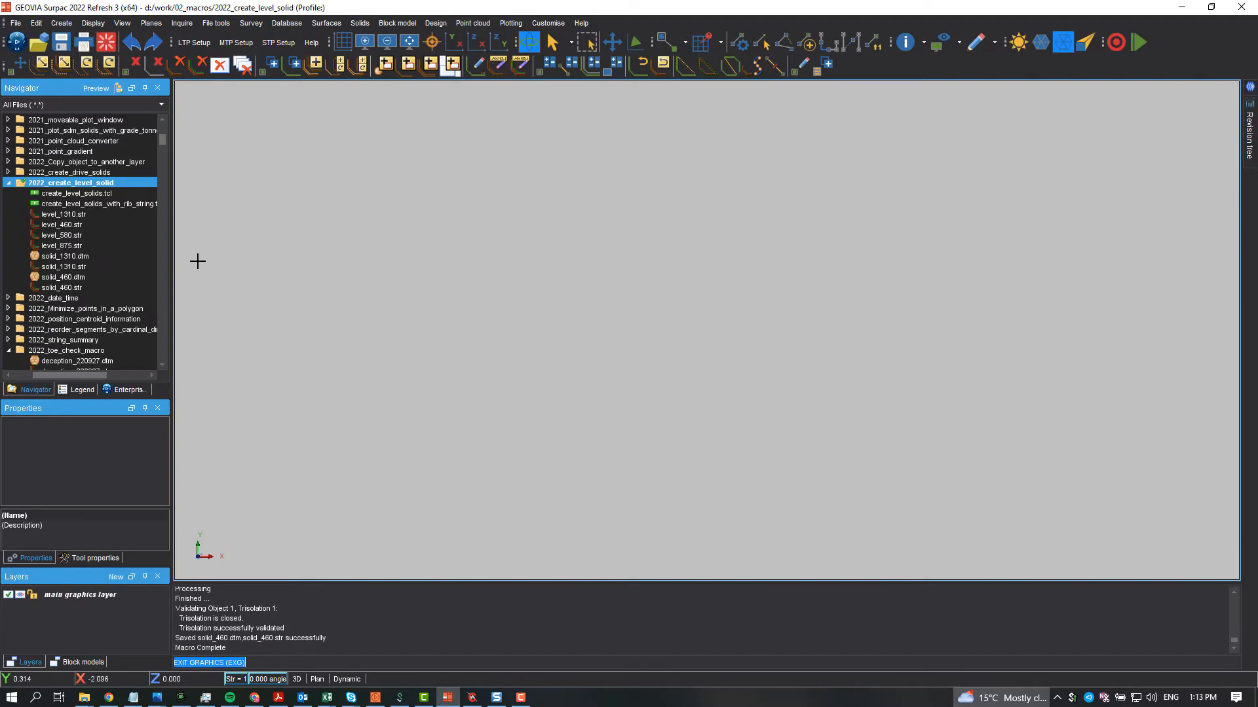
mouse_move(113, 202)
mouse_down()
mouse_move(378, 215)
mouse_move(118, 201)
mouse_up()
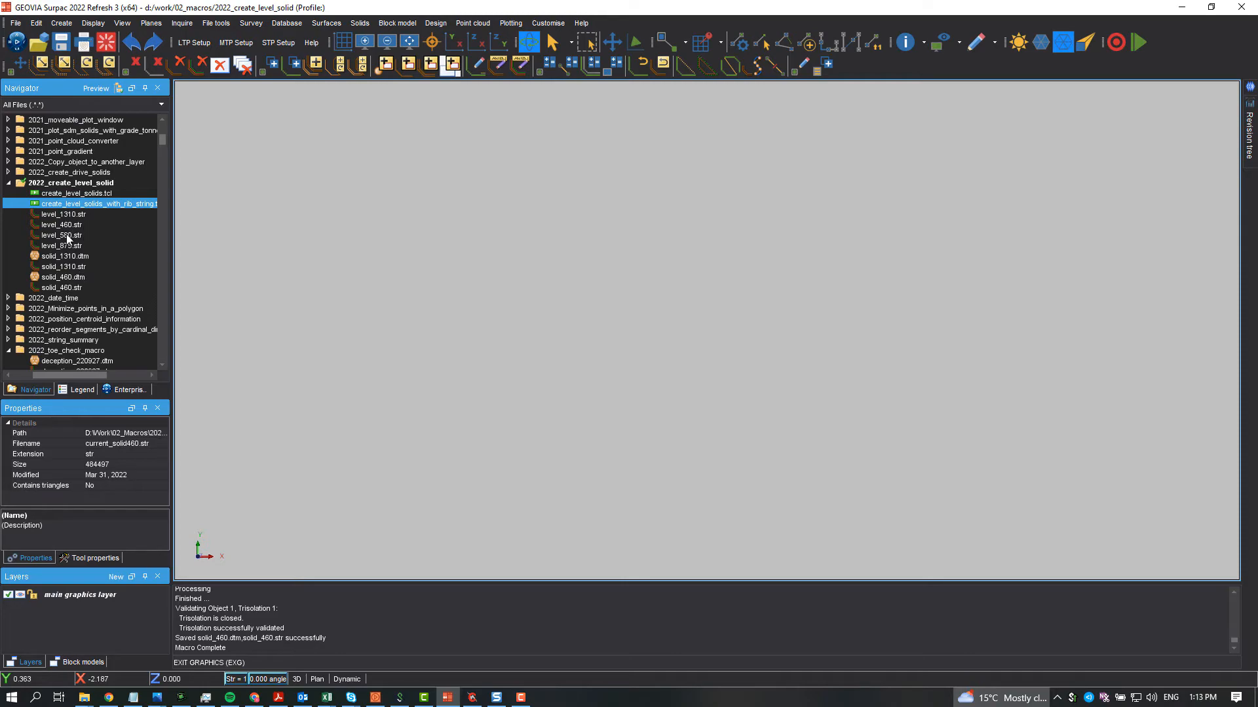
drag(68, 238, 461, 247)
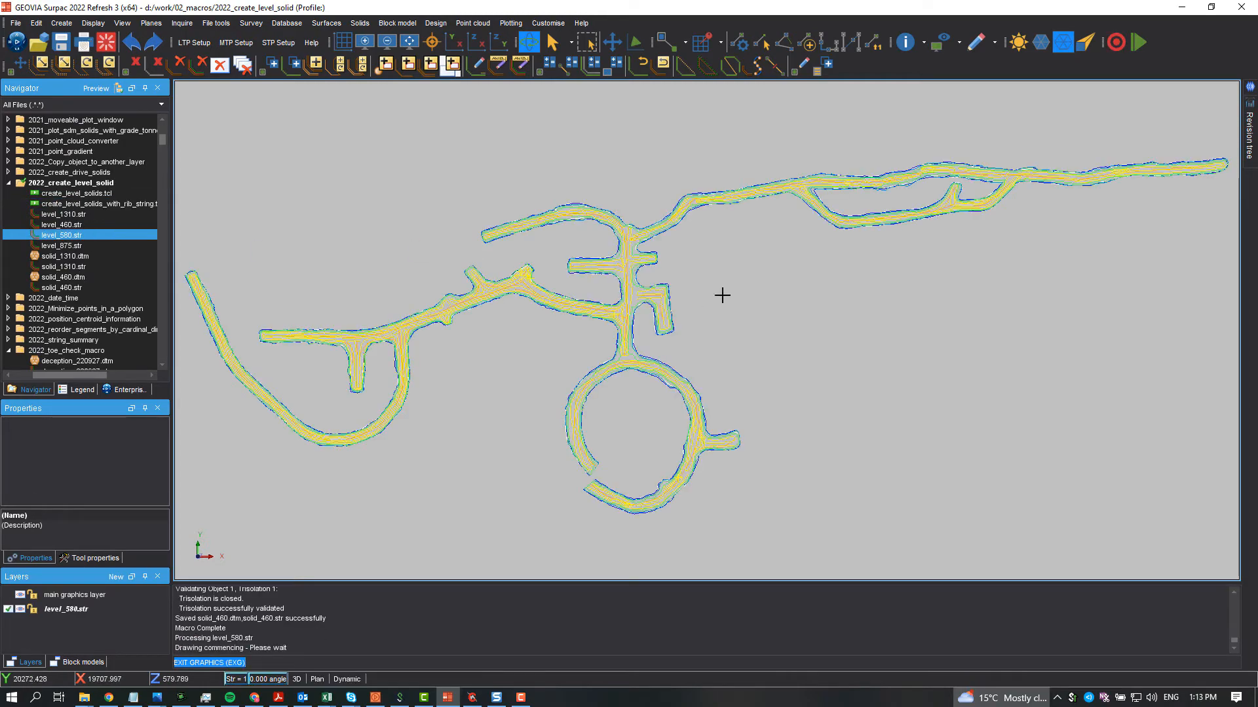
middle_drag(722, 296, 685, 450)
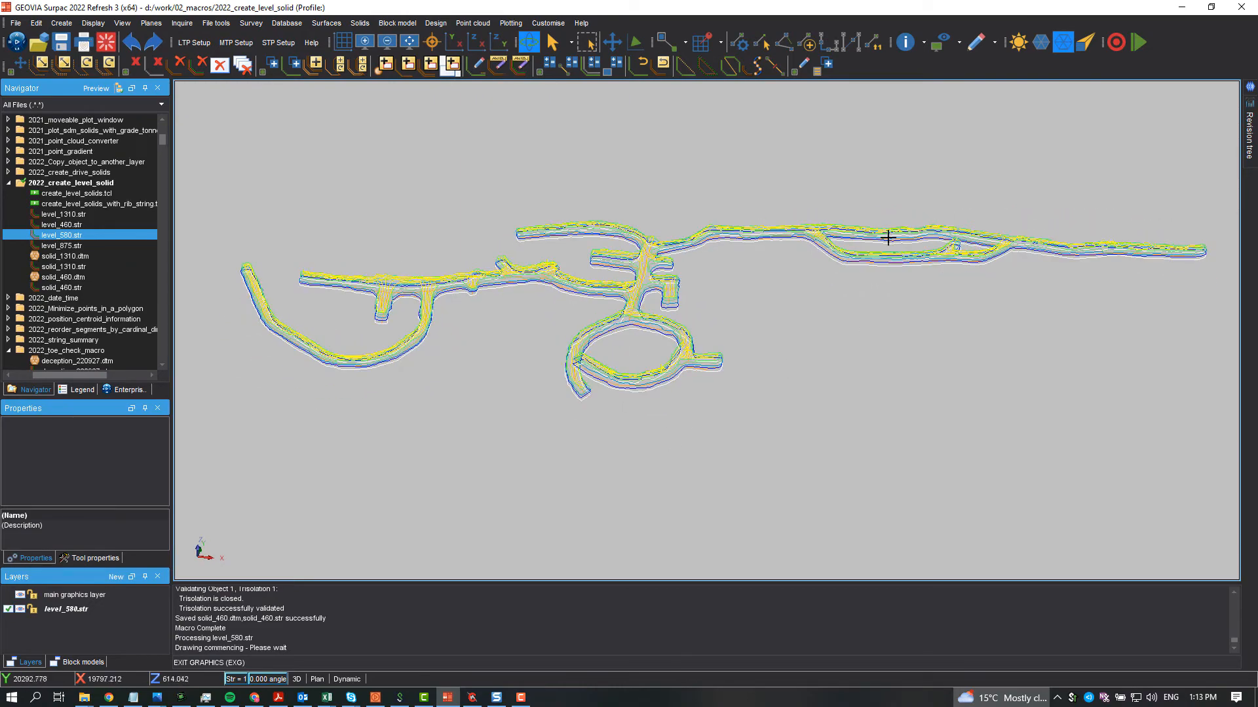
mouse_move(792, 373)
middle_down()
mouse_move(750, 391)
mouse_move(747, 421)
mouse_move(753, 376)
mouse_move(769, 393)
mouse_move(801, 390)
middle_up()
scroll(704, 365, up, 5)
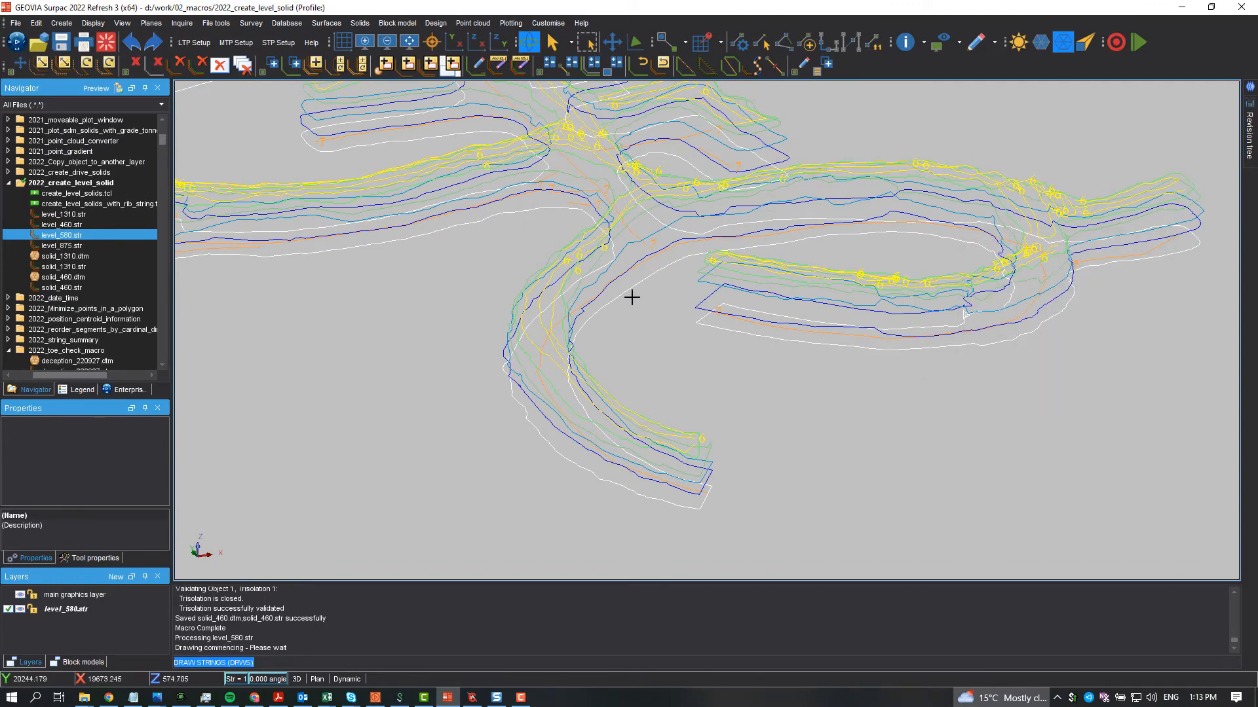
Open the create_level_solids_with_rib_string macro form and fill all its fields with the last used values
double_click(105, 203)
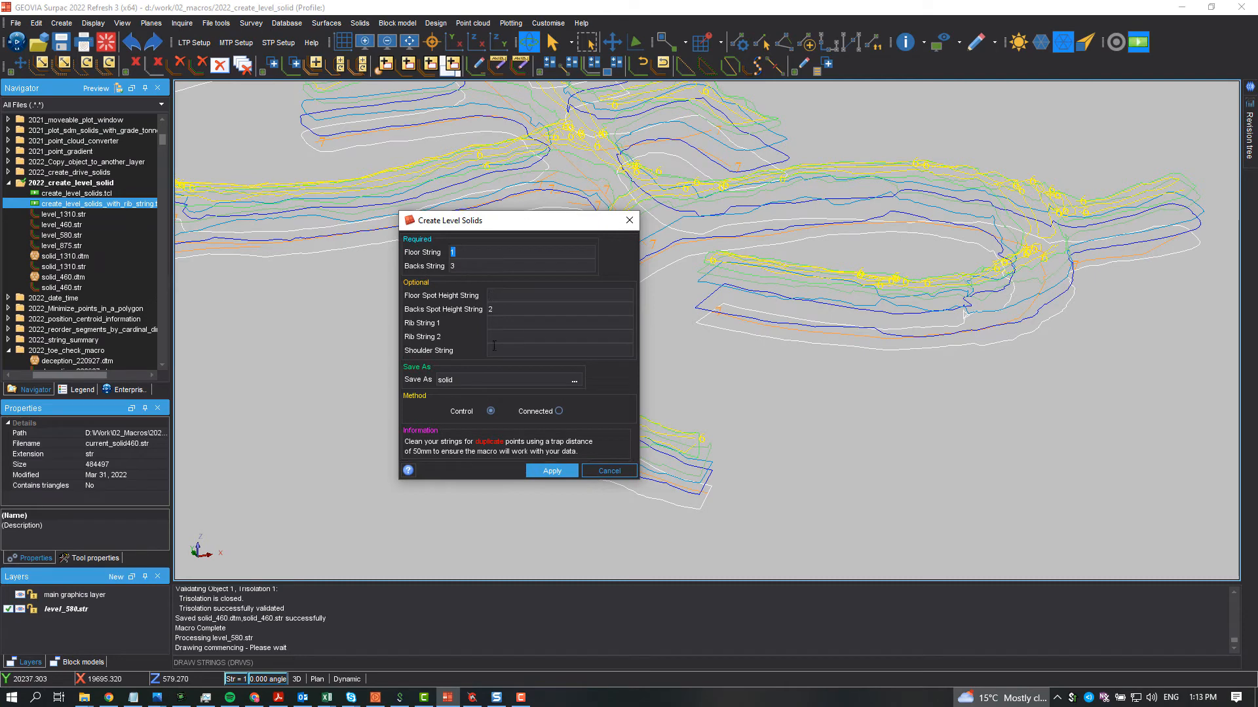
click(486, 252)
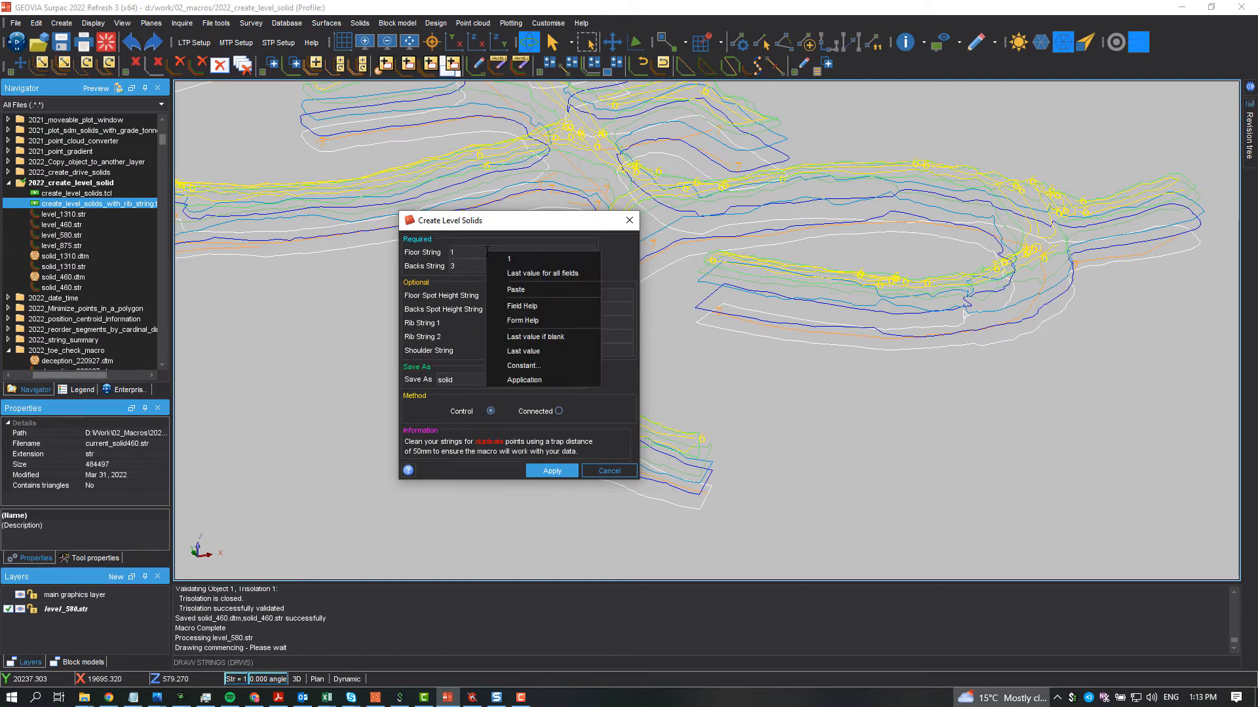
click(540, 271)
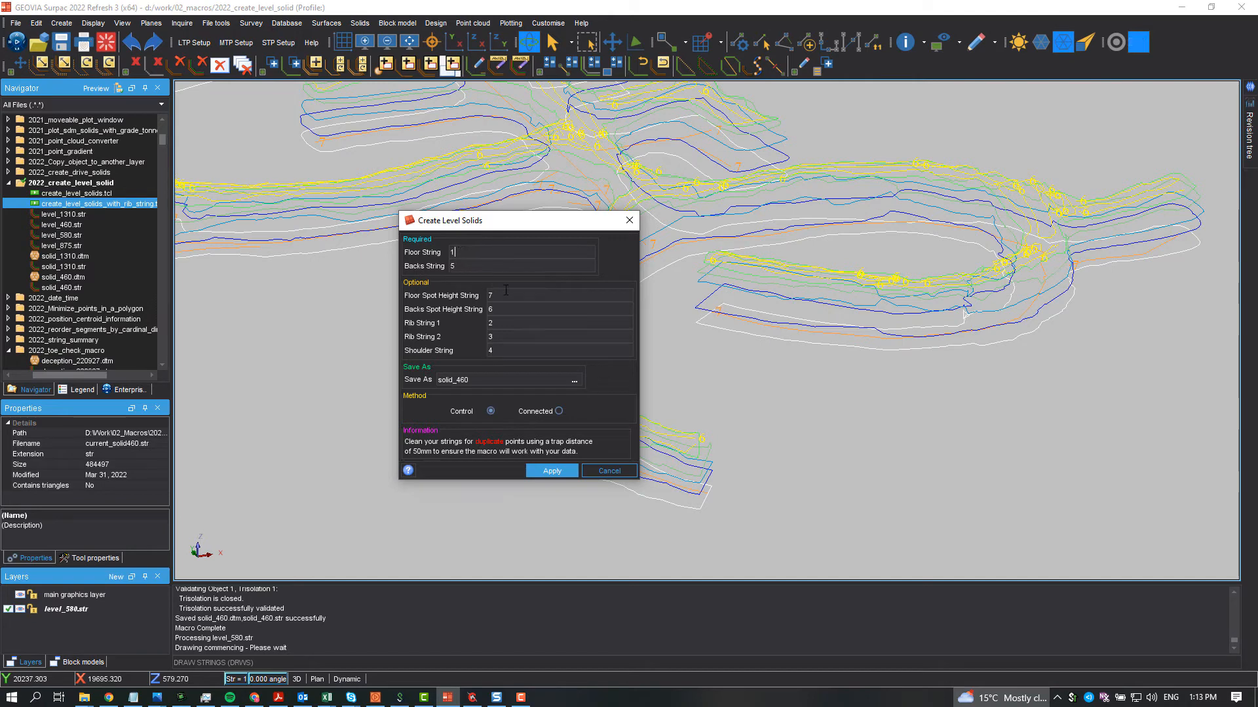
right_click(471, 253)
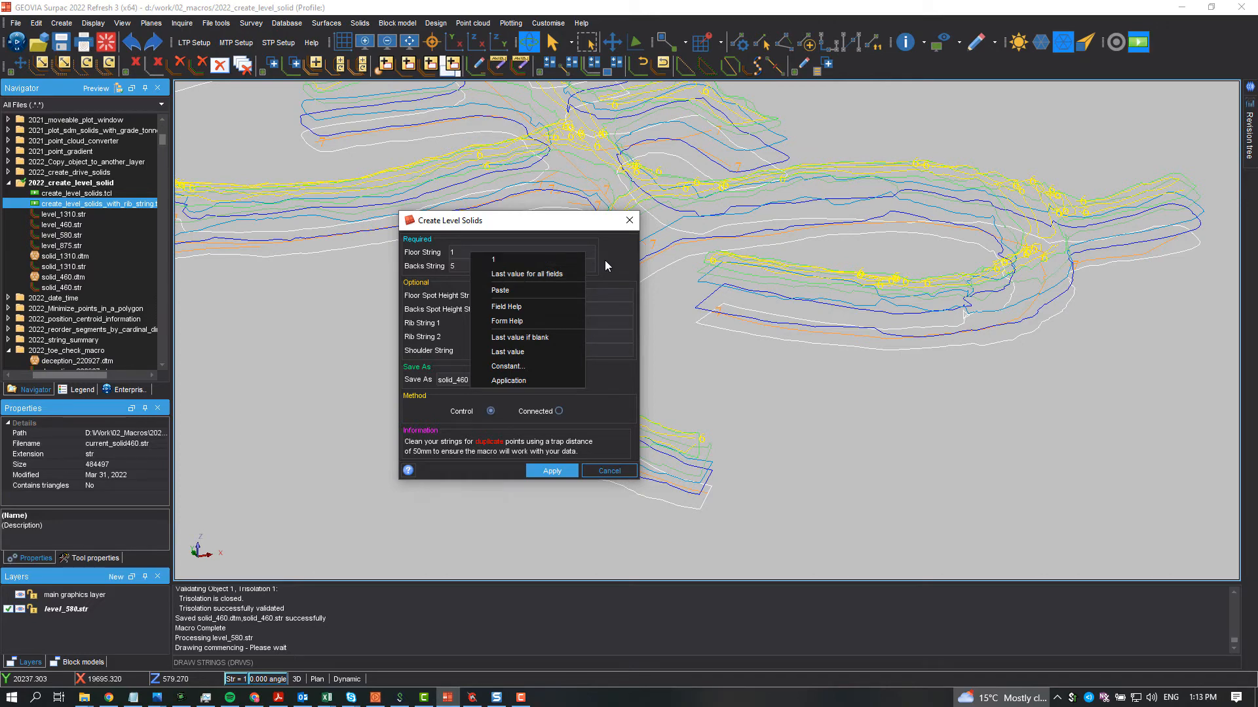
click(513, 254)
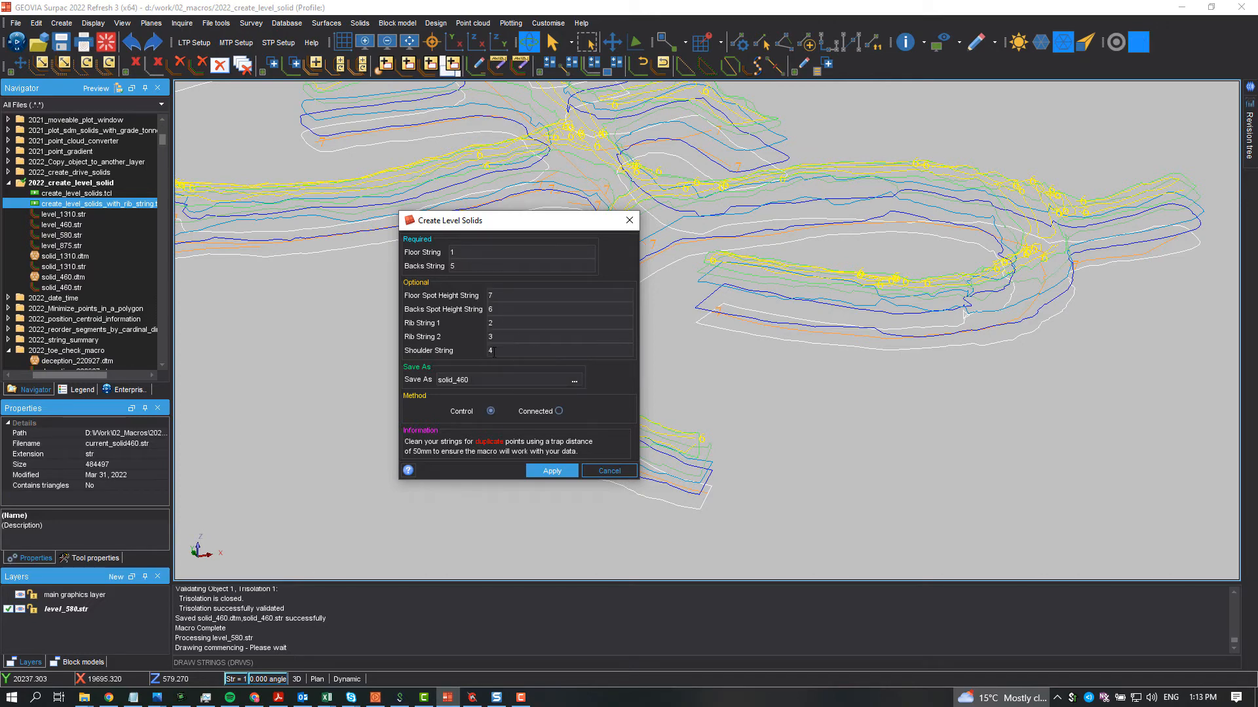
Set the output name to solid_580 and run the macro to create the 580 level solid
click(475, 381)
click(476, 380)
key(BackSpace)
key(BackSpace)
key(BackSpace)
text(580)
click(552, 472)
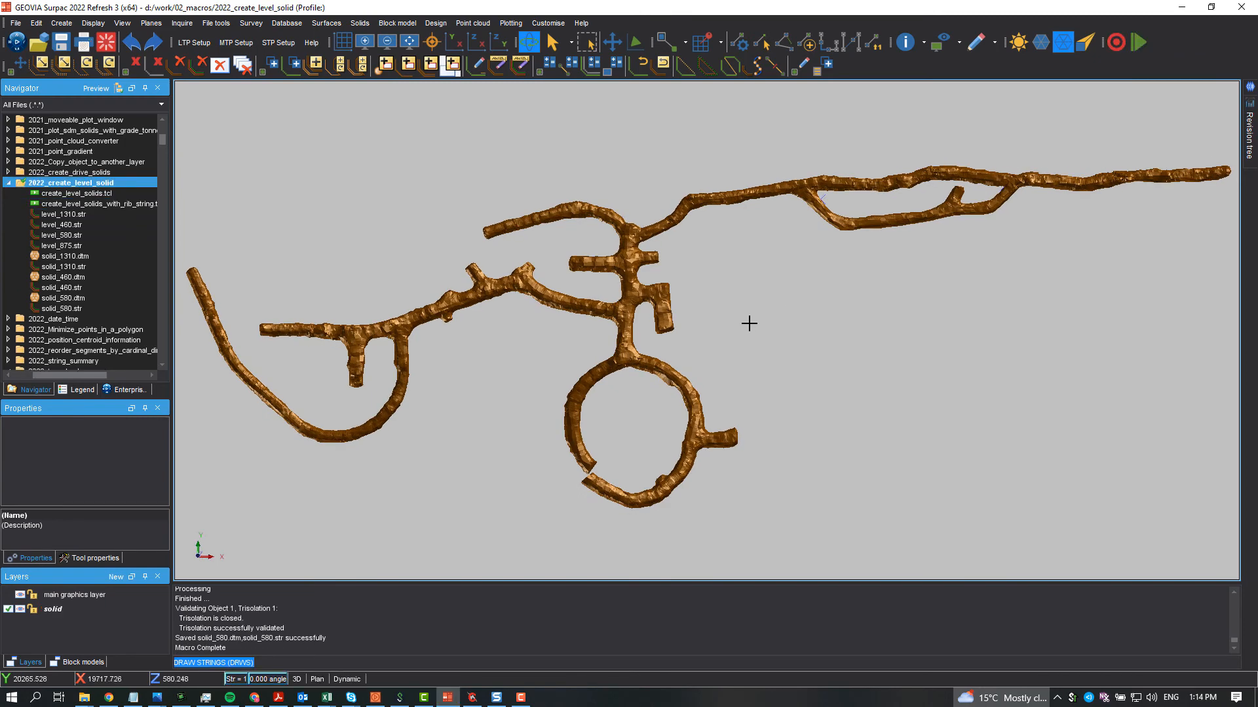
Draw the string lines over the 580 level solid and inspect the ring drive and side branches
drag(751, 347, 753, 305)
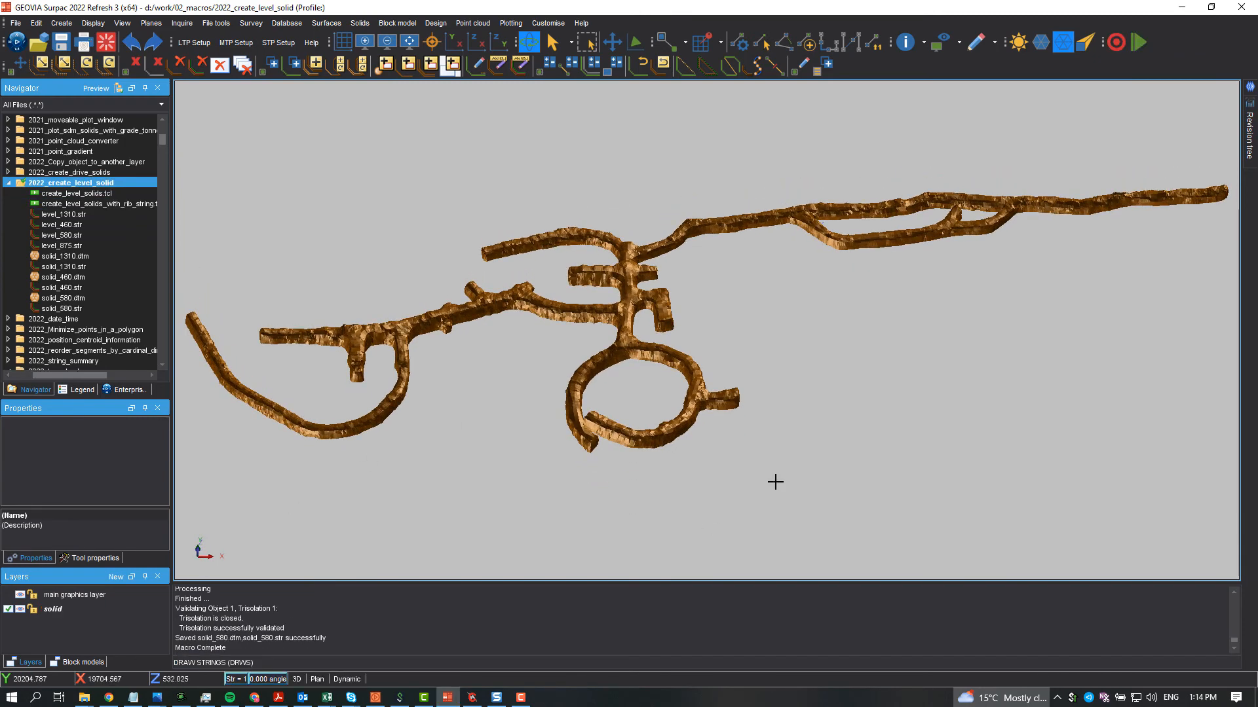
drag(775, 482, 811, 411)
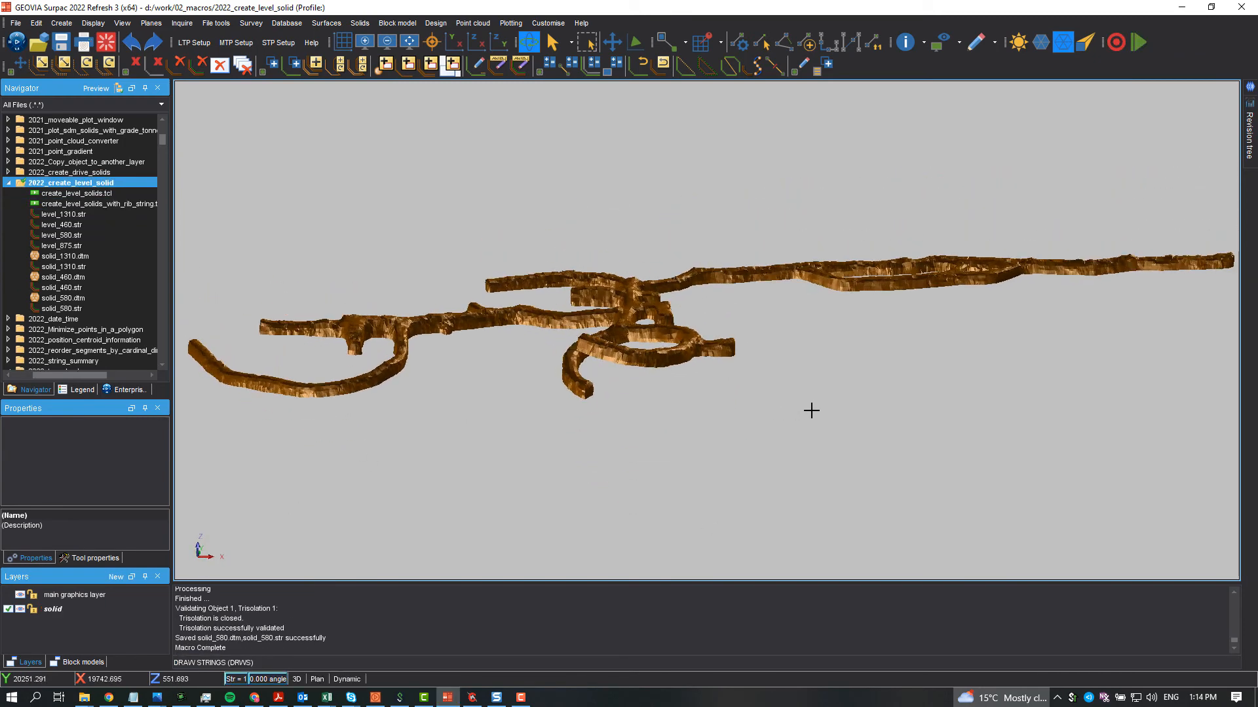
text(dl)
key(Return)
key(Return)
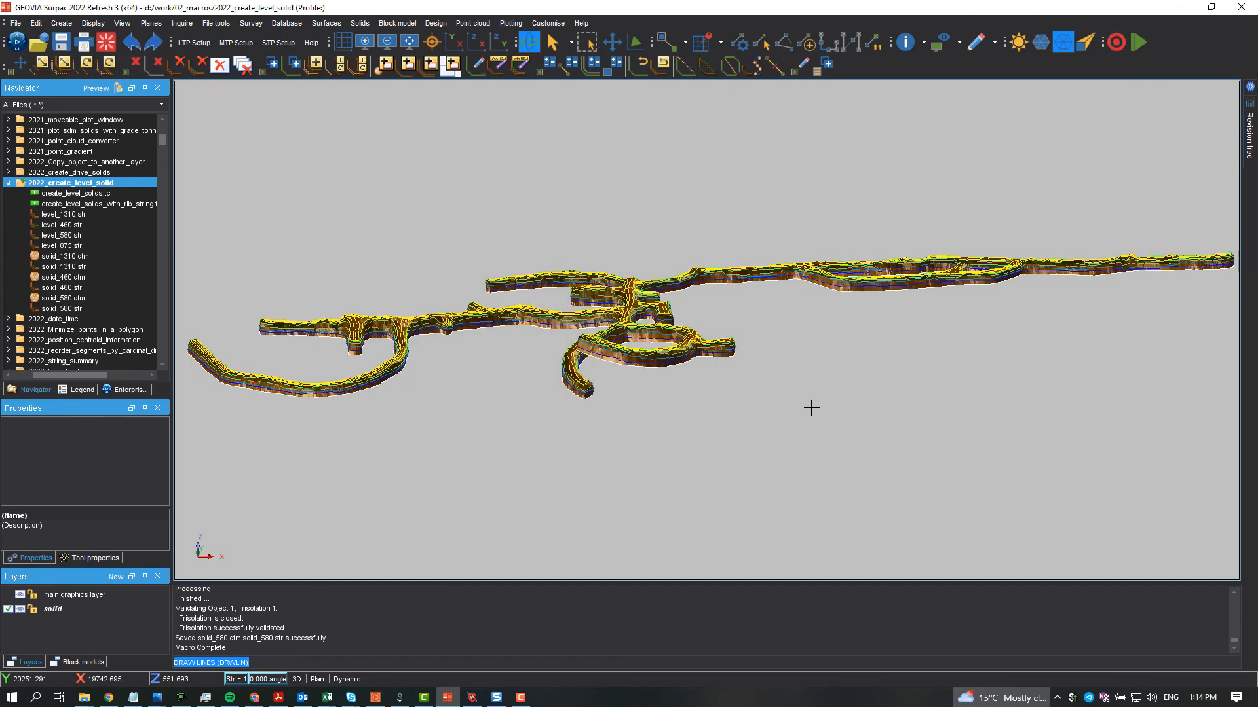
scroll(637, 376, up, 5)
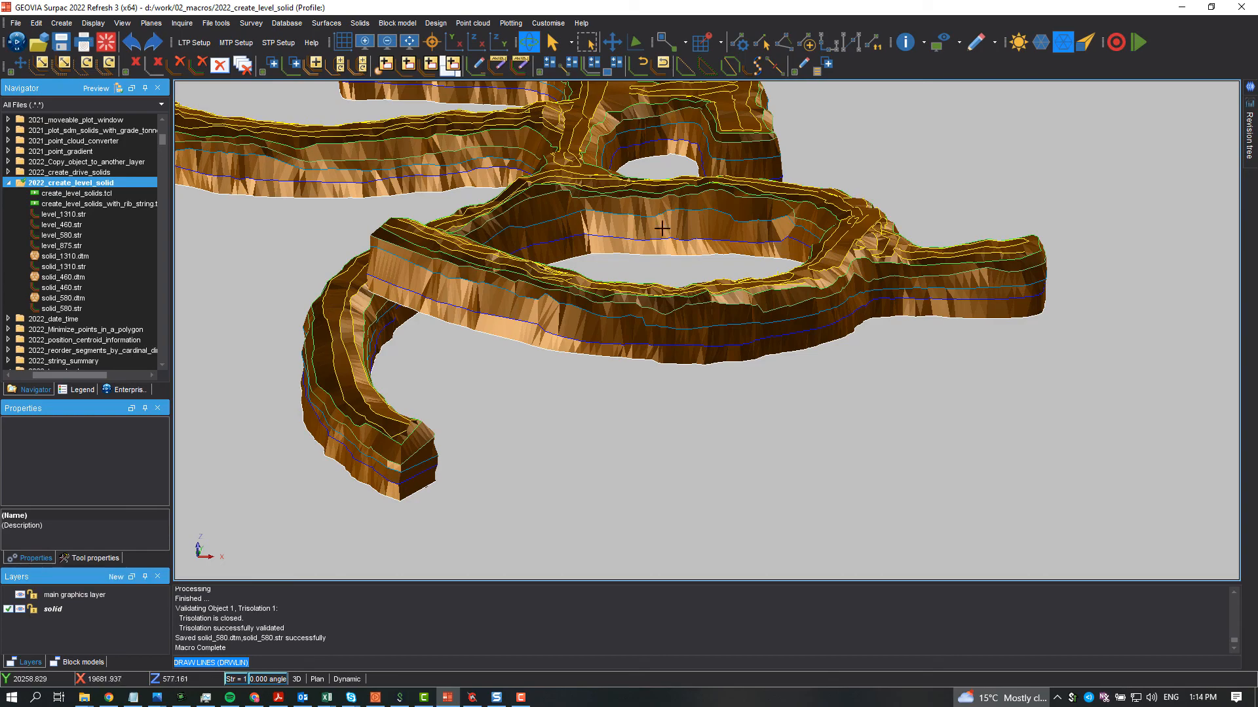
scroll(662, 228, down, 3)
scroll(960, 264, down, 1)
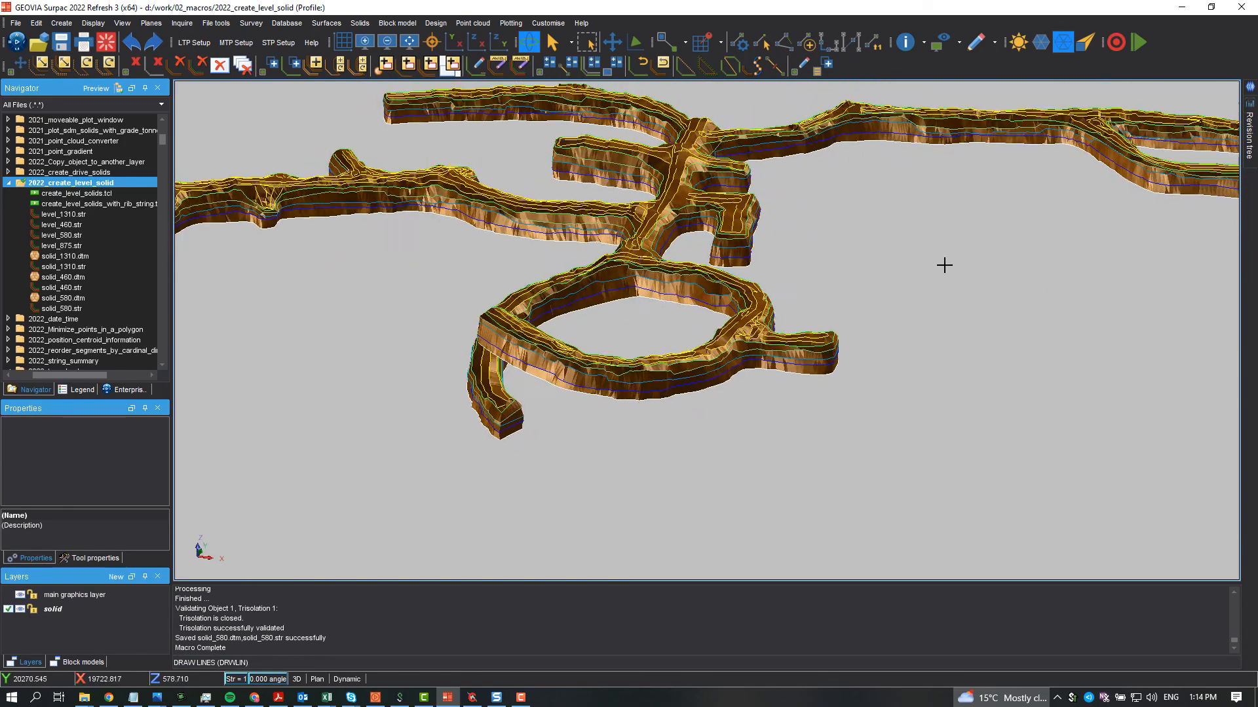
drag(945, 265, 1014, 404)
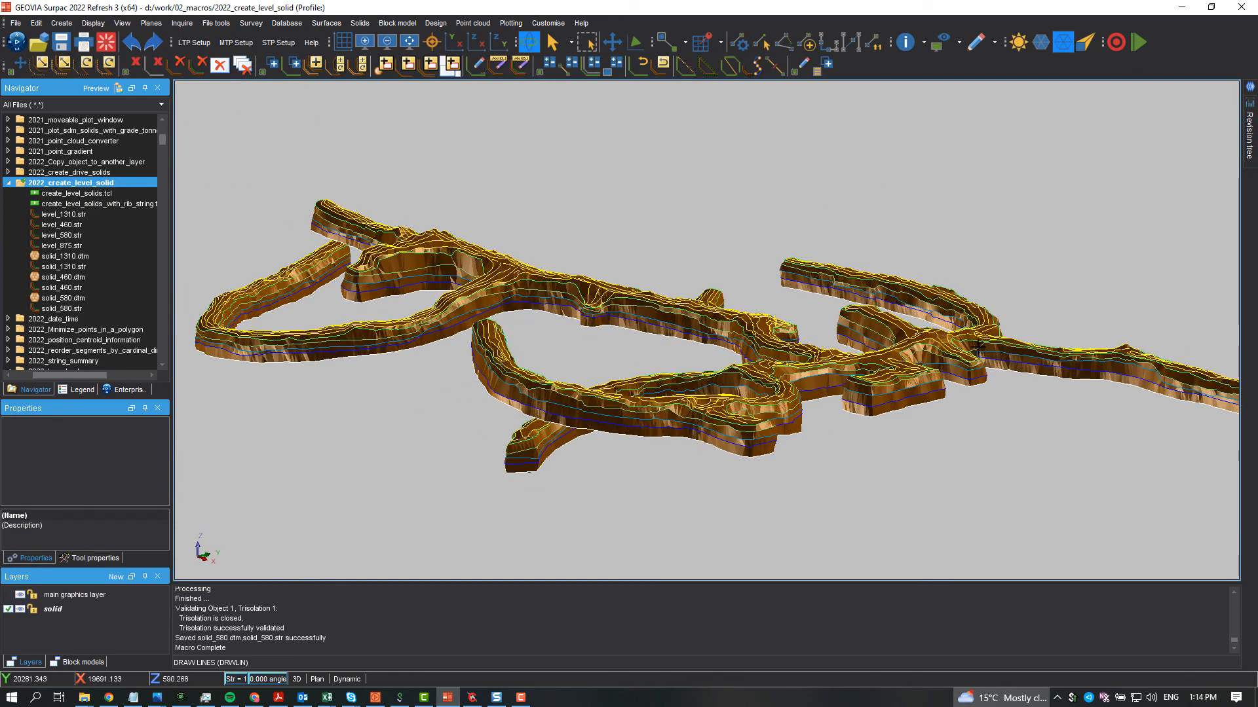
click(520, 698)
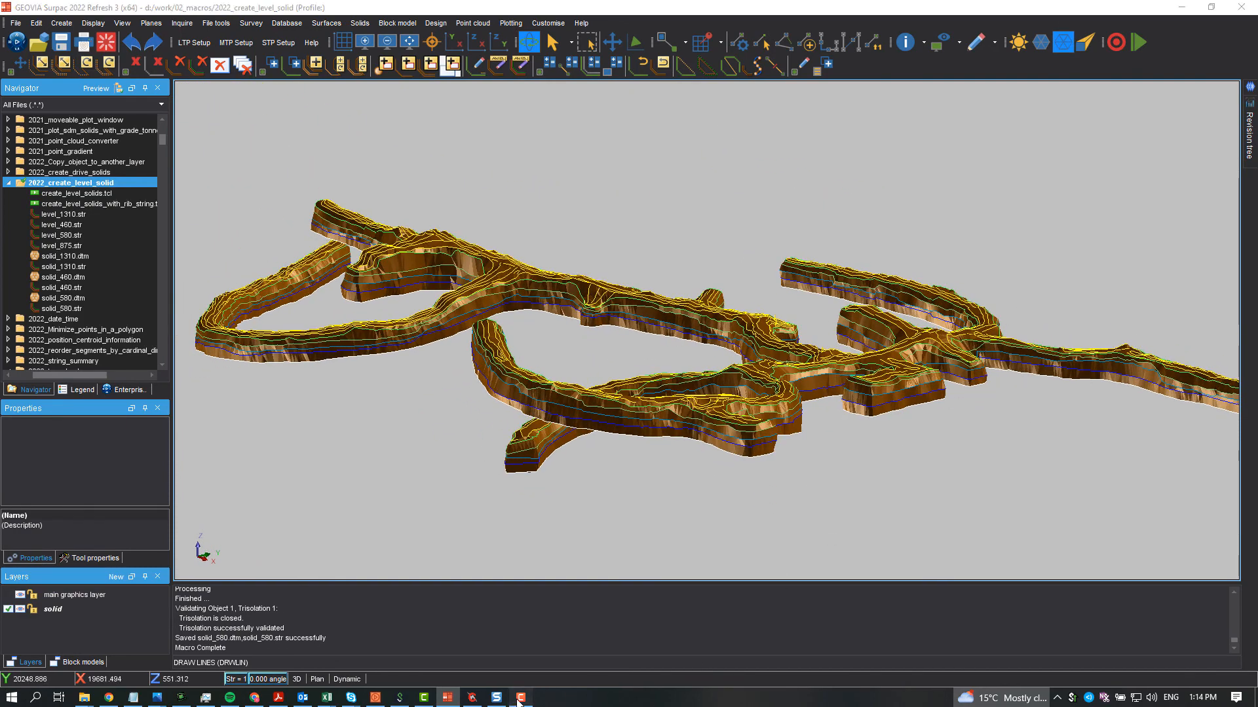